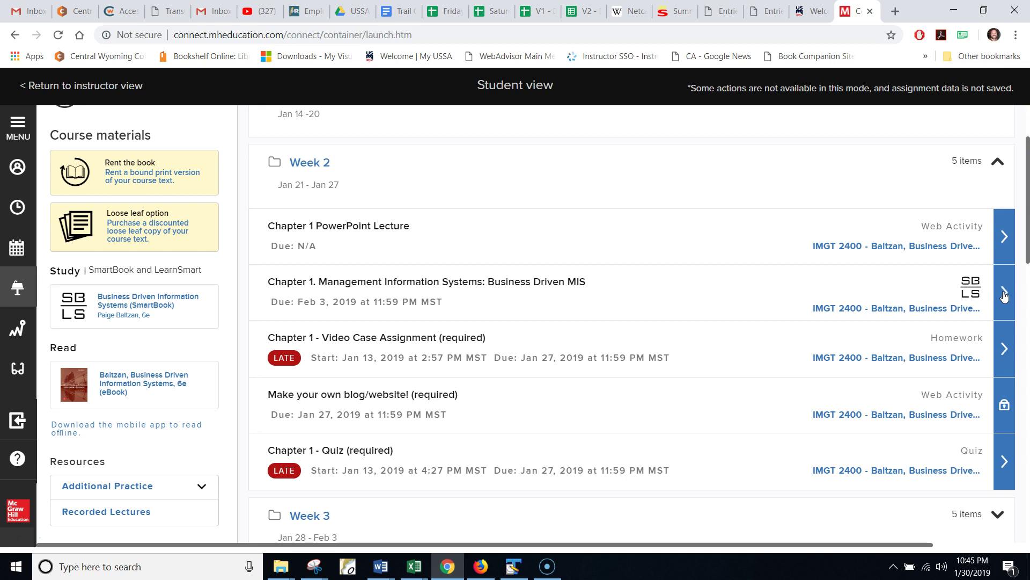
- Open the Chapter 1 Management Information Systems: Business Driven MIS SmartBook assignment, view the tutor's reading guidance and close it
left_click(1004, 295)
left_click(917, 443)
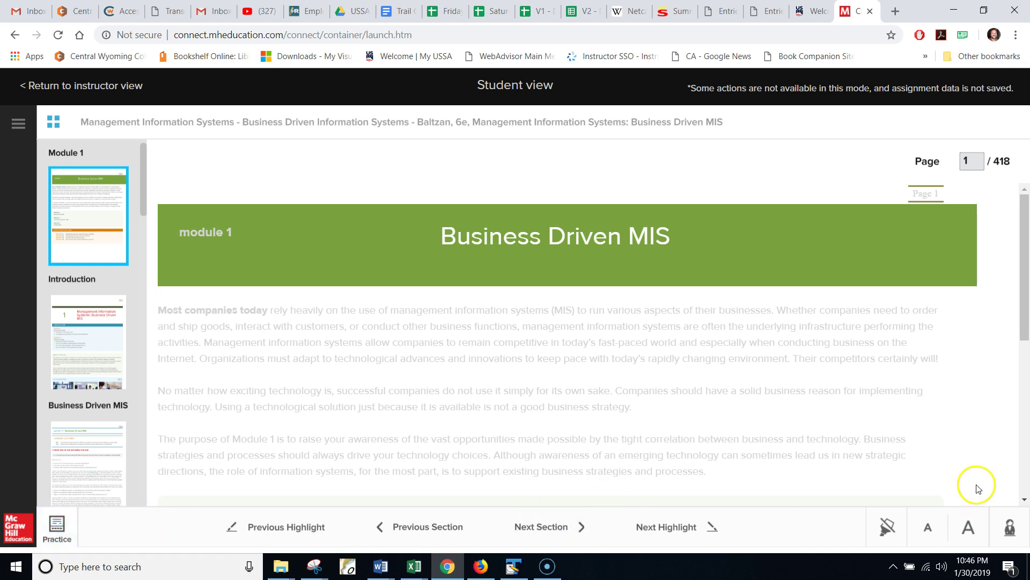
left_click(1009, 532)
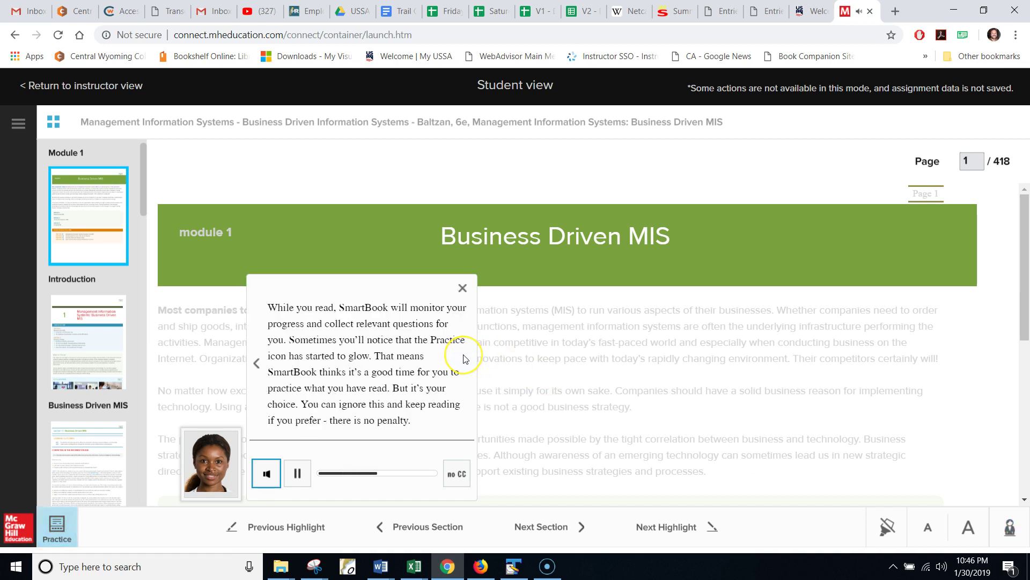
left_click(463, 288)
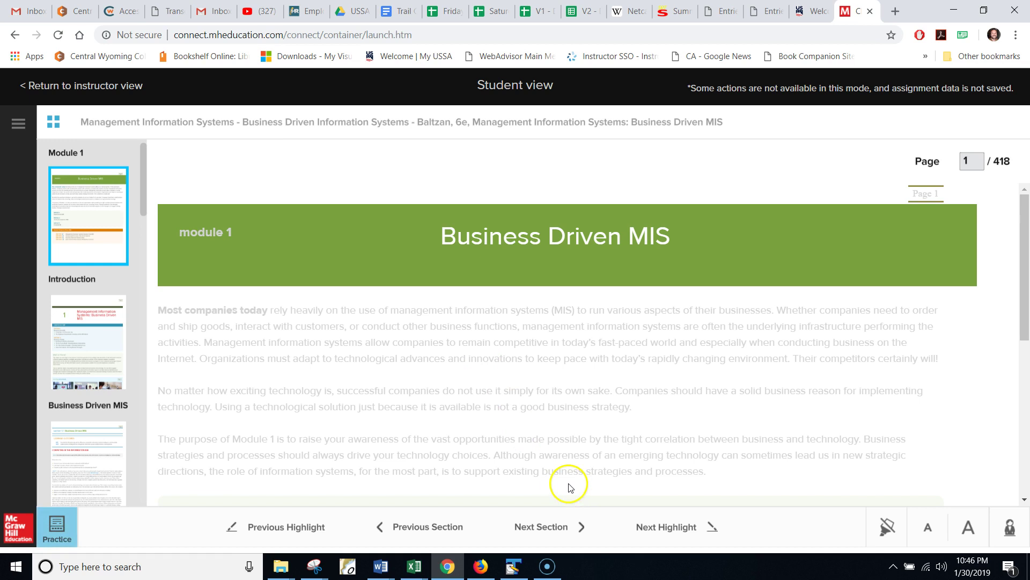
- Go through the highlighted passages in the Business Driven MIS section, from the fact definition to the Internet of Things paragraph
left_click(657, 529)
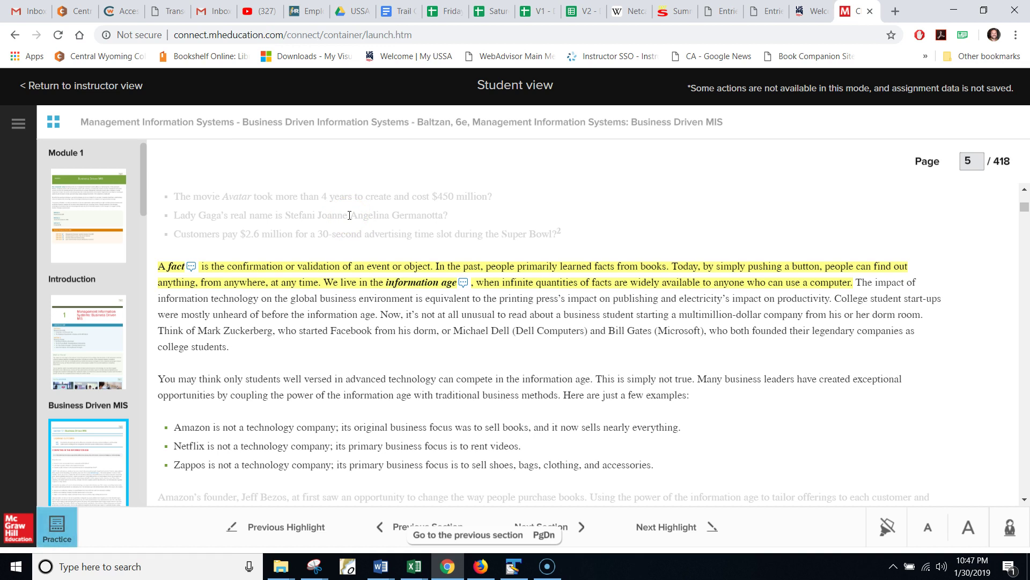
left_click(350, 215)
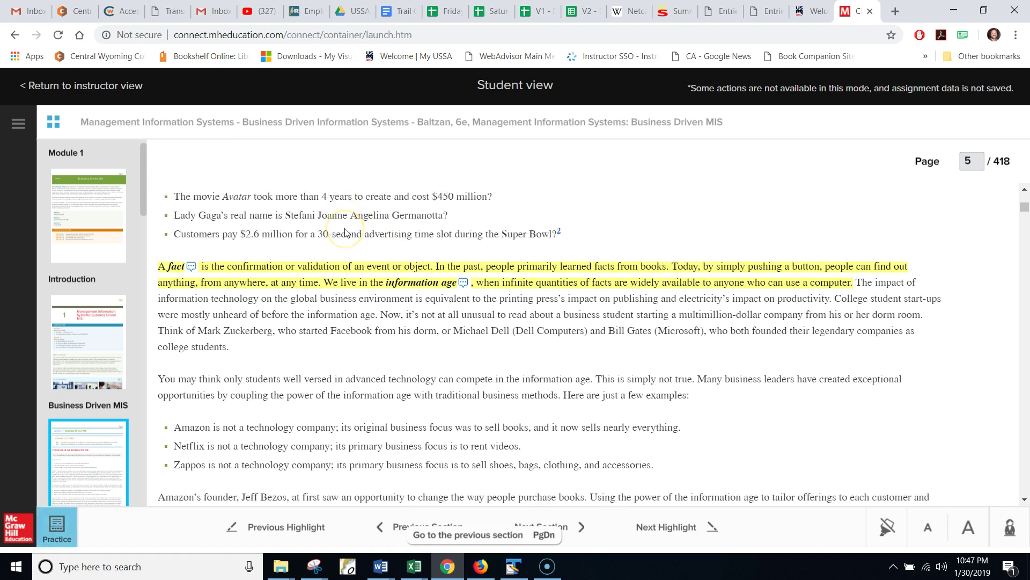
left_click(357, 232)
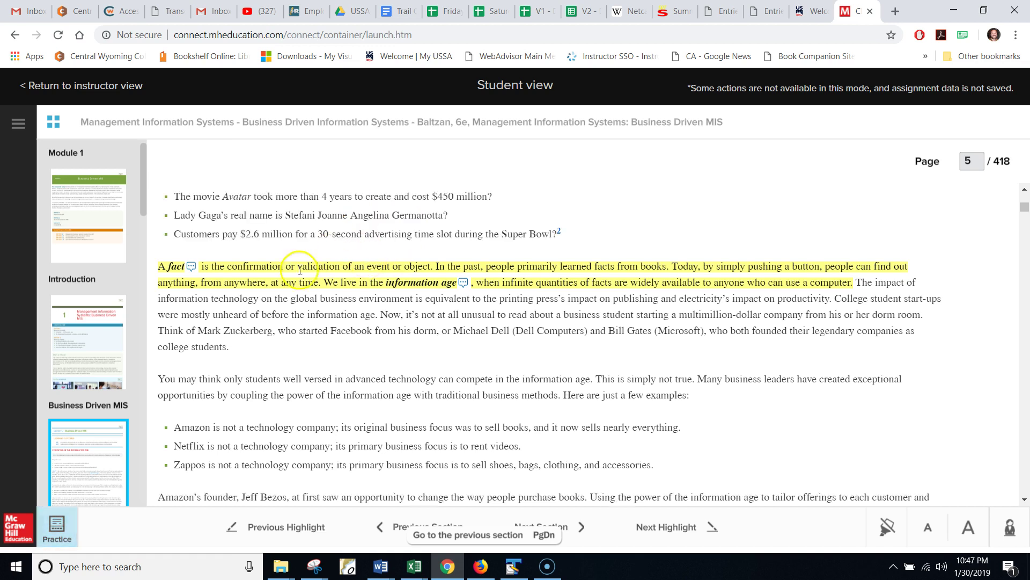
left_click(655, 529)
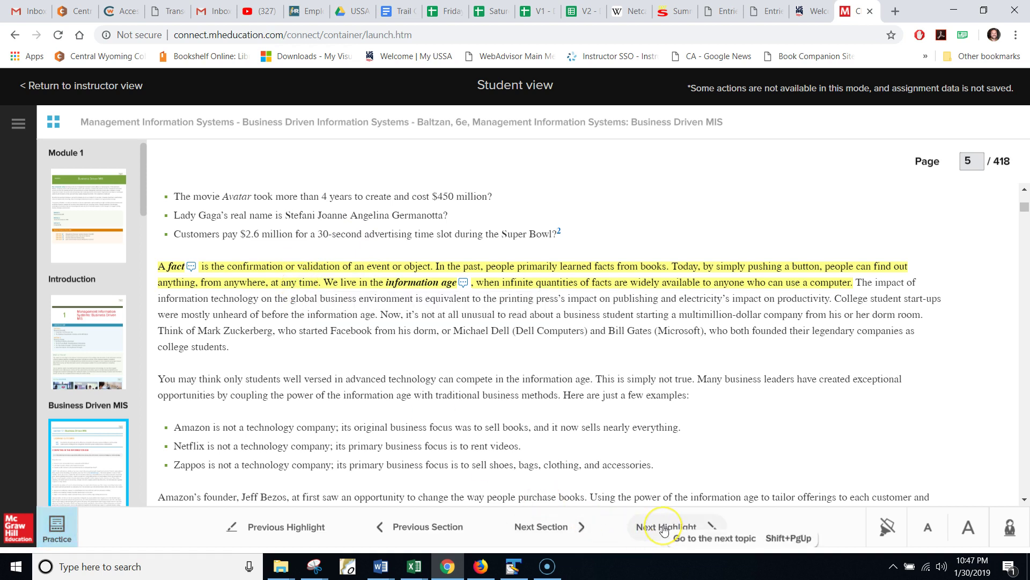
left_click(676, 528)
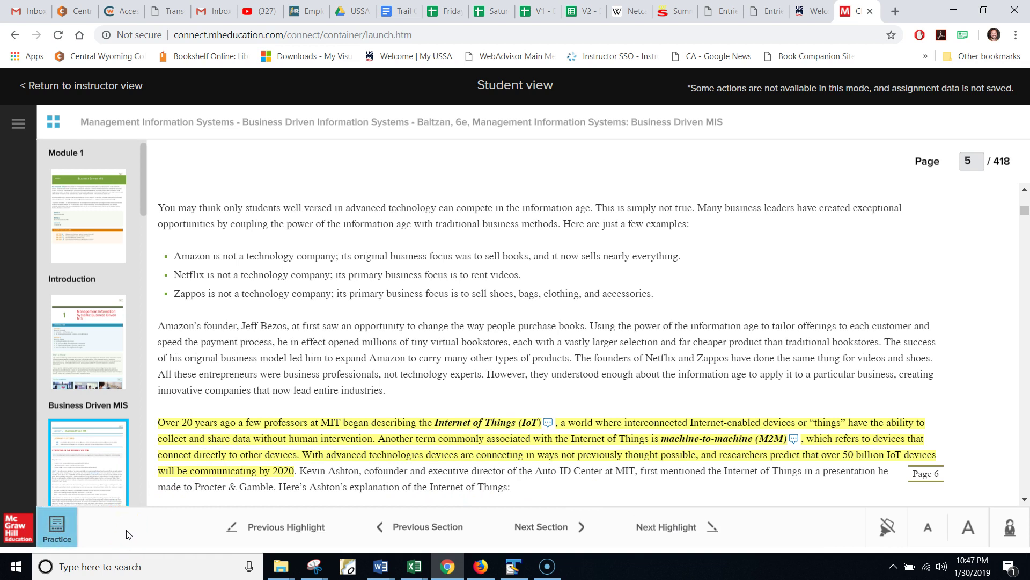
- Start practice mode and answer the fact question with Department and Event at Think so confidence, continuing to the following question
left_click(56, 528)
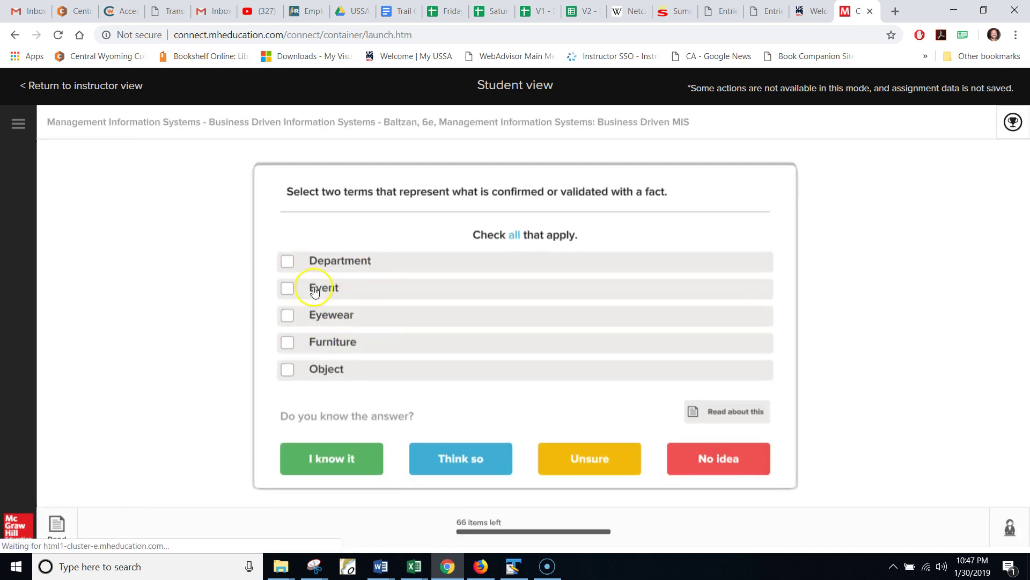
left_click(293, 263)
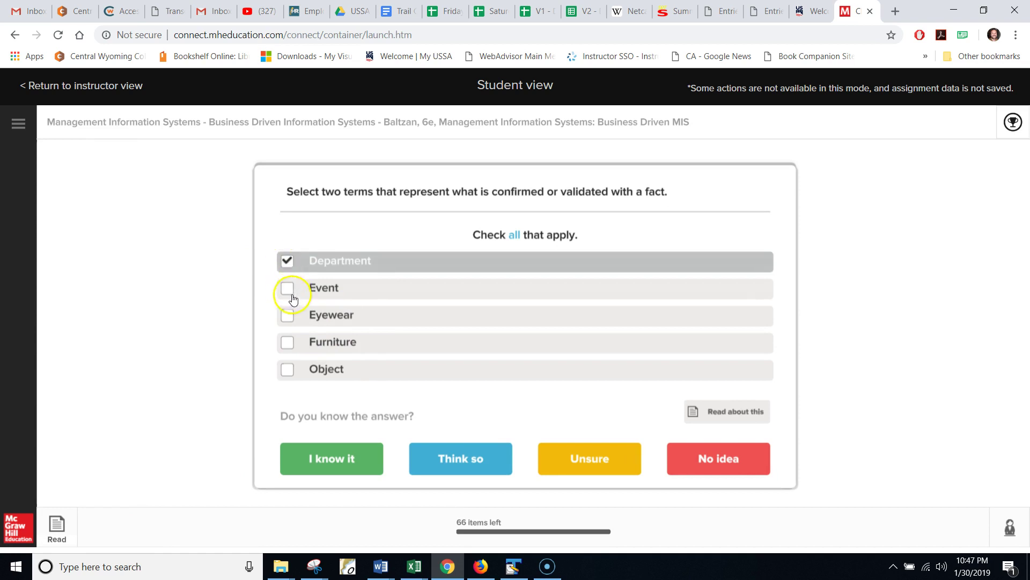
left_click(290, 292)
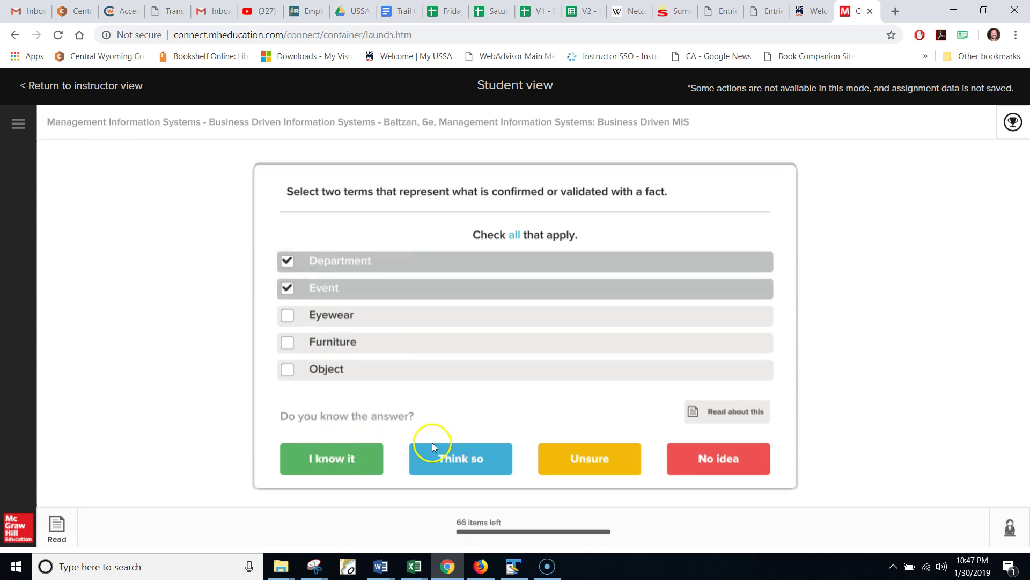
left_click(464, 457)
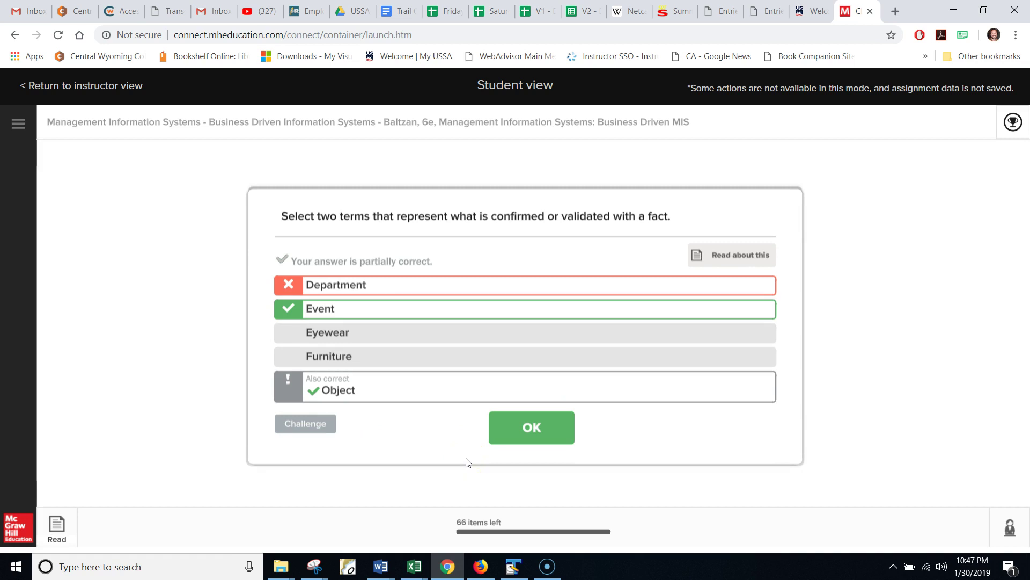
left_click(529, 429)
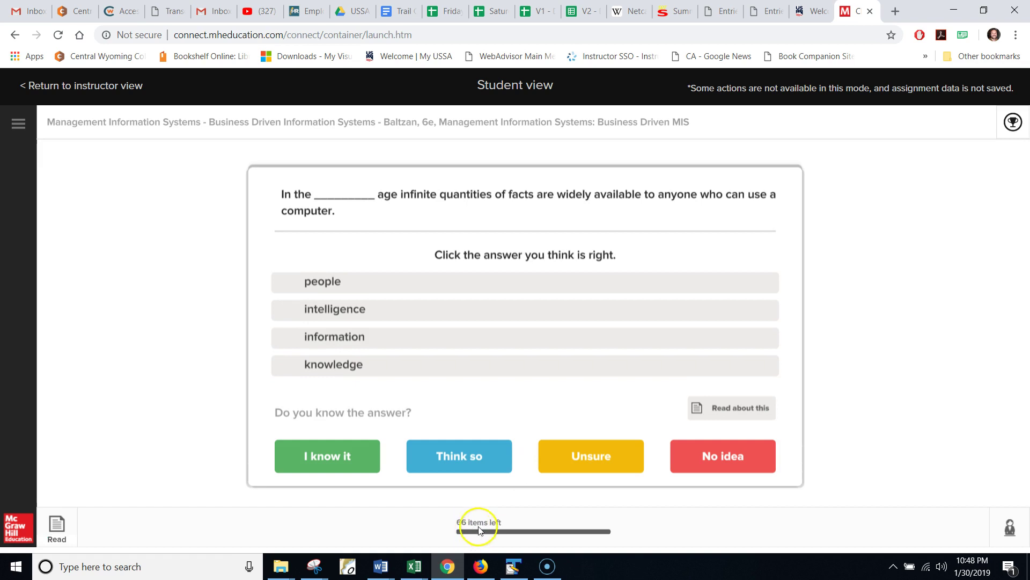
- Answer the question about the age of widely available facts with "information" at Think so confidence and continue
left_click(352, 339)
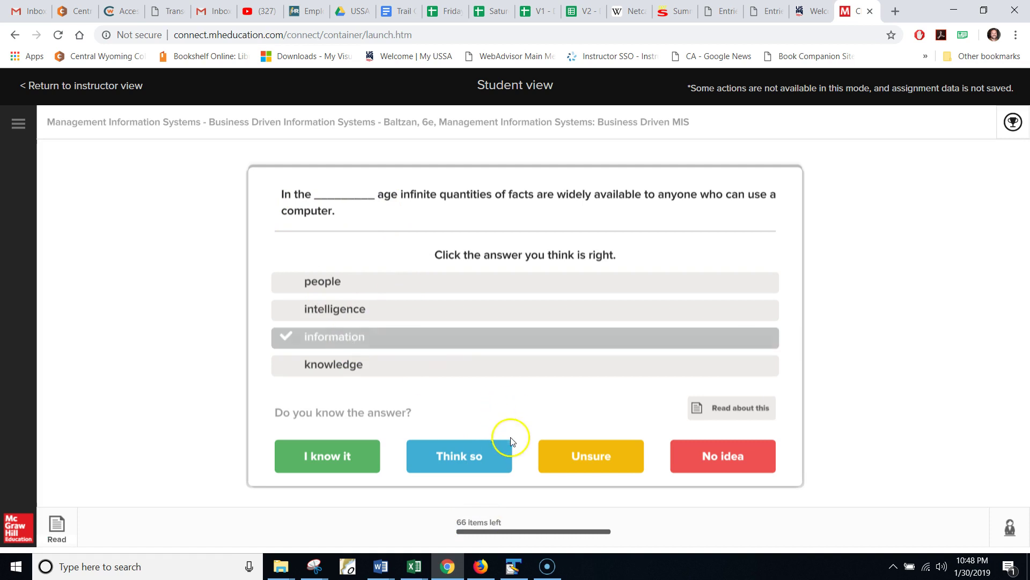
left_click(448, 455)
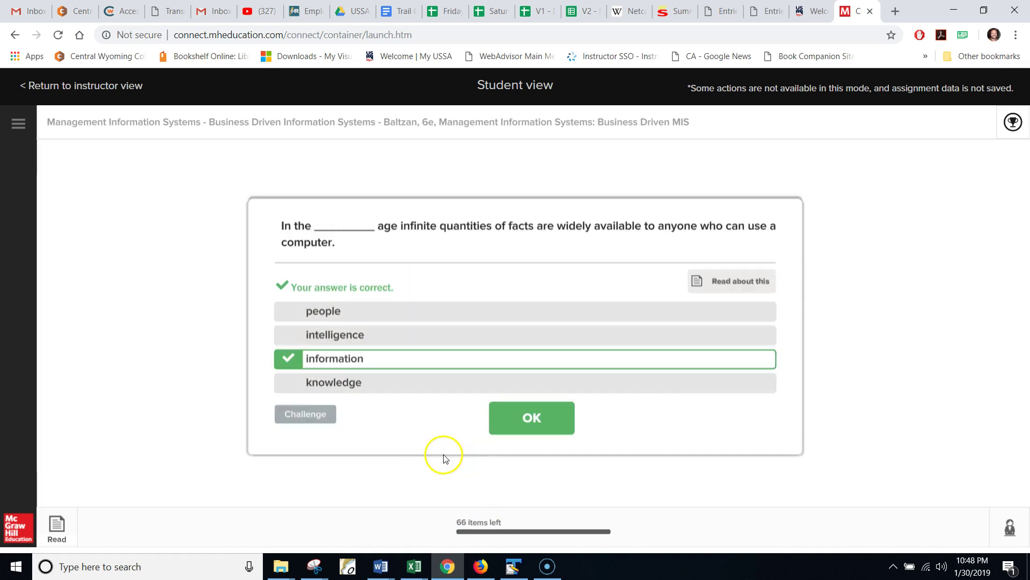
left_click(528, 426)
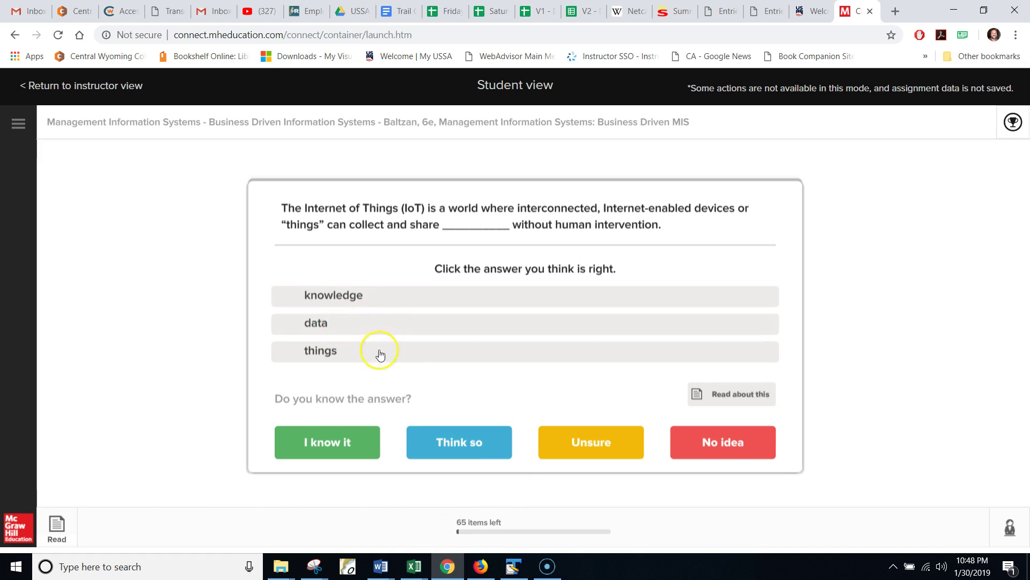
- Answer the Internet of Things question with "knowledge" at Unsure confidence and continue
left_click(359, 296)
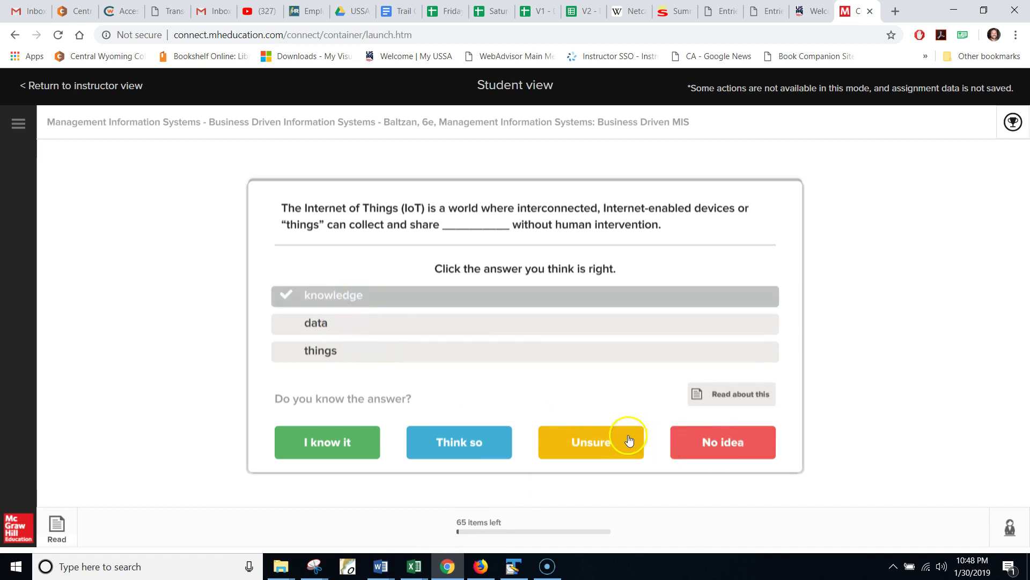
left_click(604, 440)
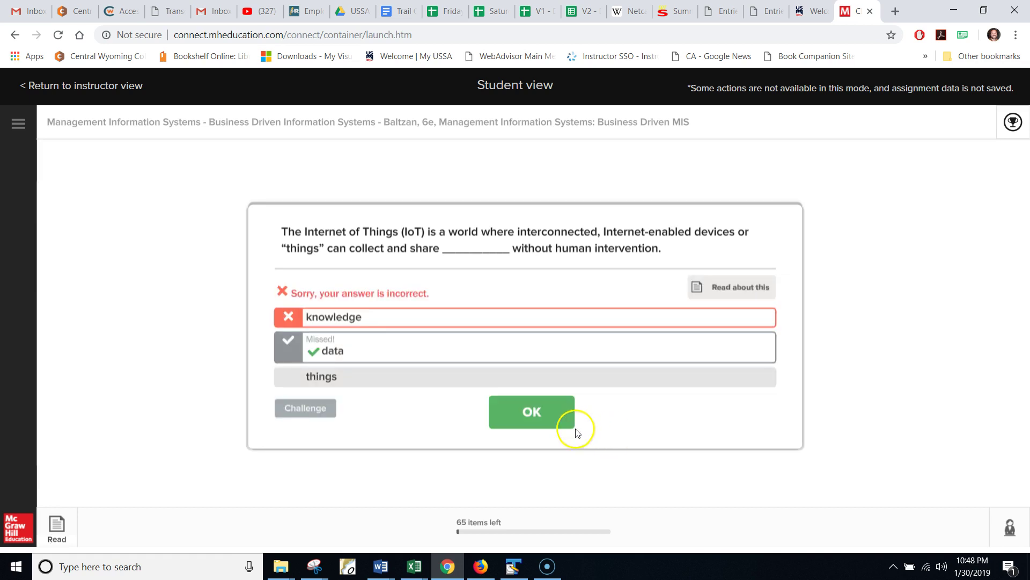
left_click(531, 411)
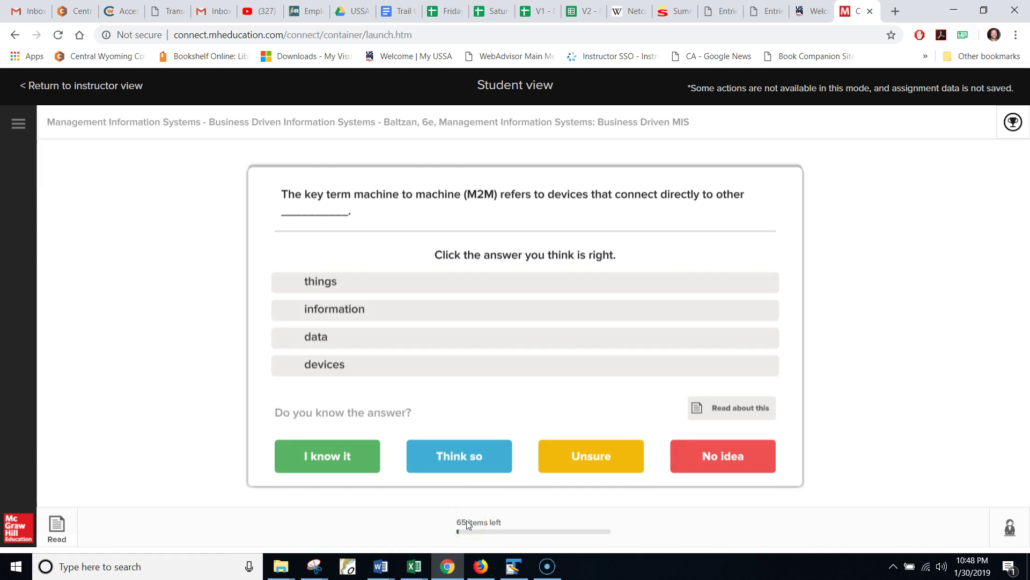
- Open the tutor's practice guidance, pause the audio, read the transcript to its end and close it
left_click(1011, 531)
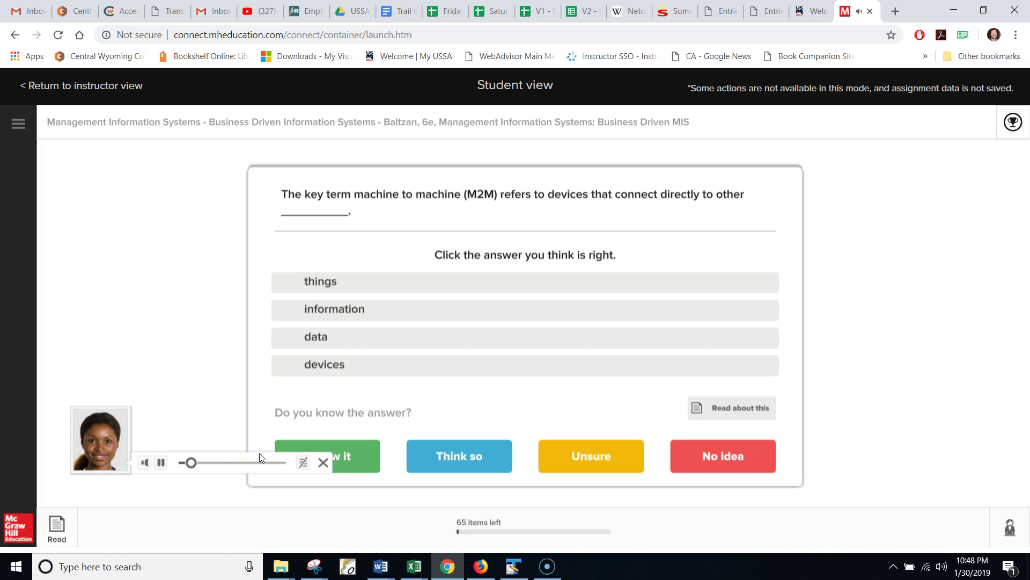
left_click(160, 462)
left_click(303, 463)
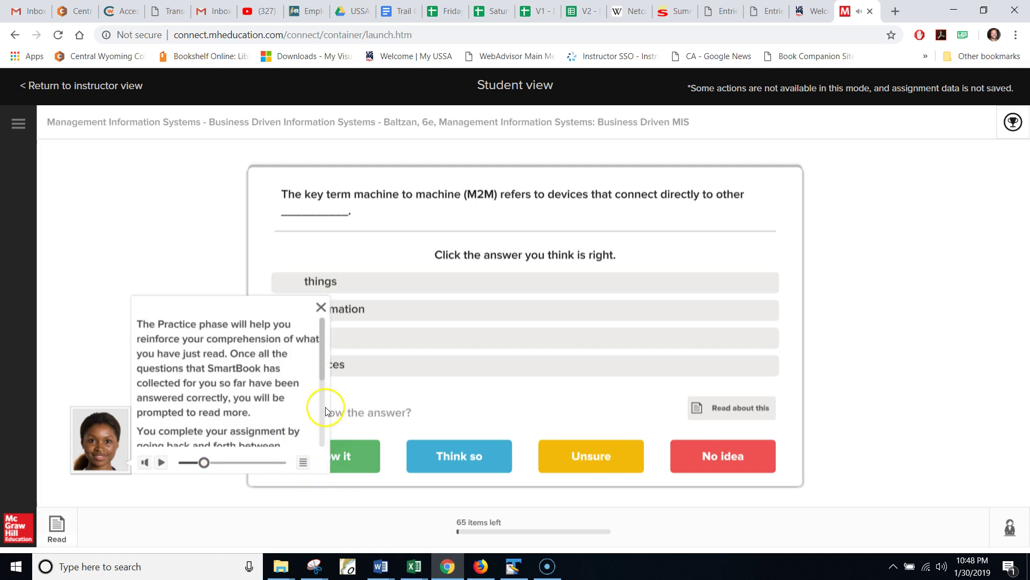
left_click_drag(323, 377, 321, 434)
left_click(321, 307)
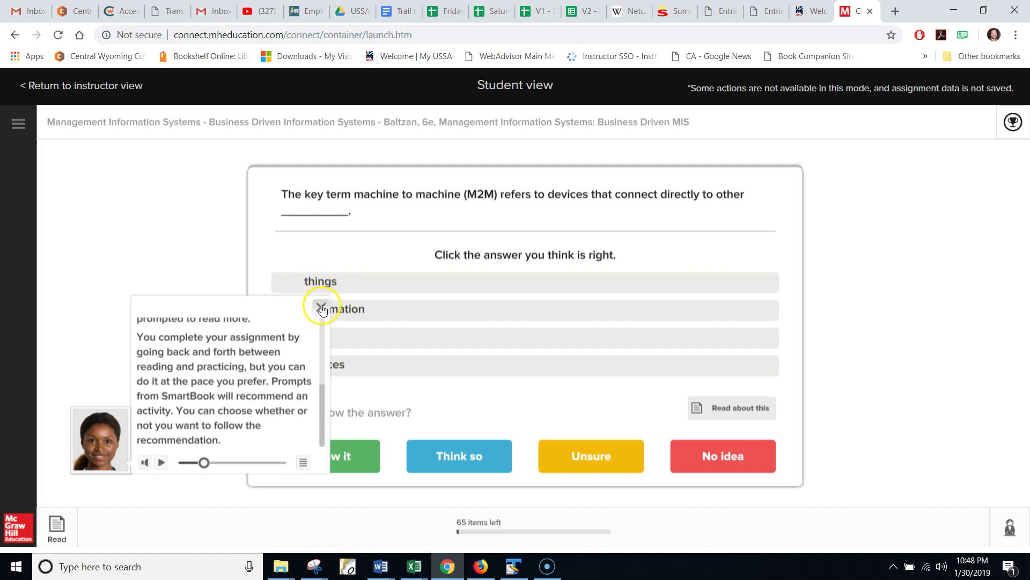
left_click(321, 307)
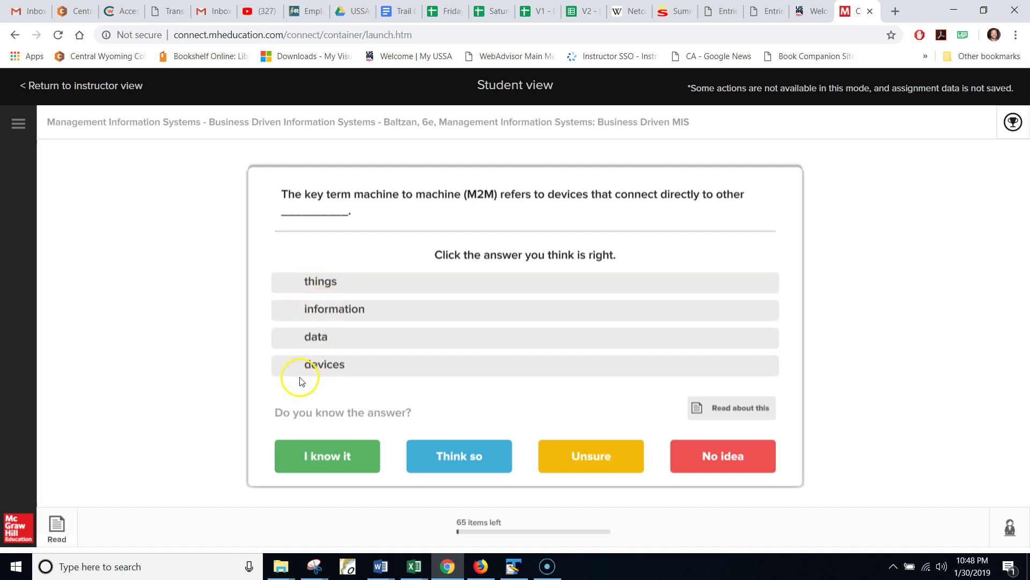
left_click(135, 472)
- Return to the reading and advance through its highlights to the Internet of Things passage on page 5
left_click(57, 525)
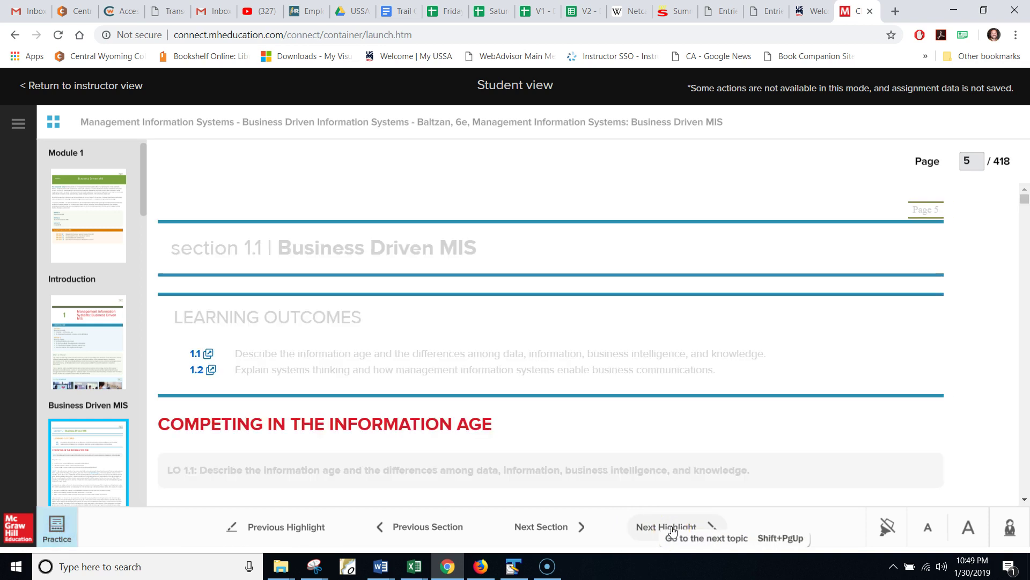
left_click(673, 531)
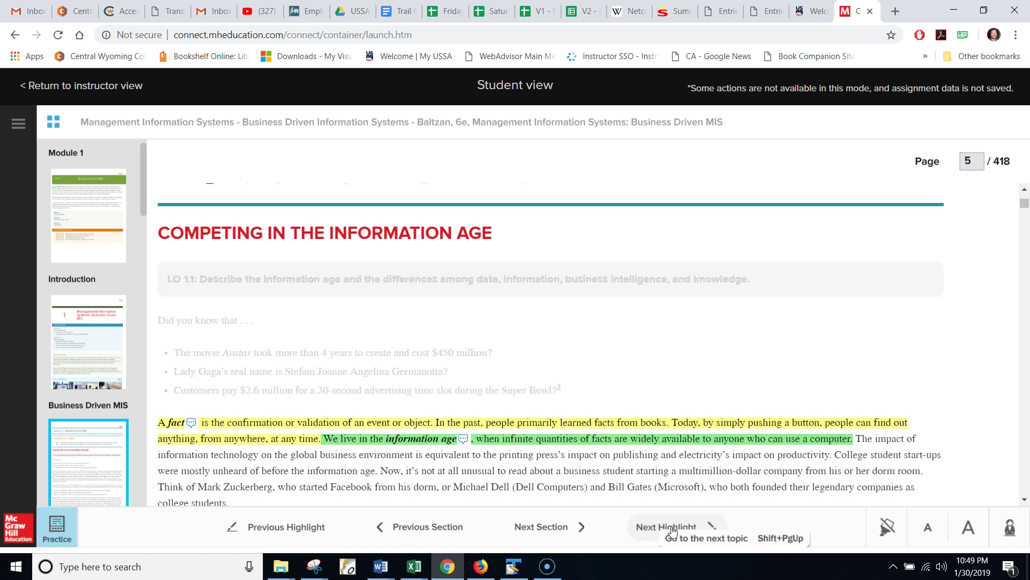
left_click(689, 527)
left_click(463, 439)
left_click(482, 458)
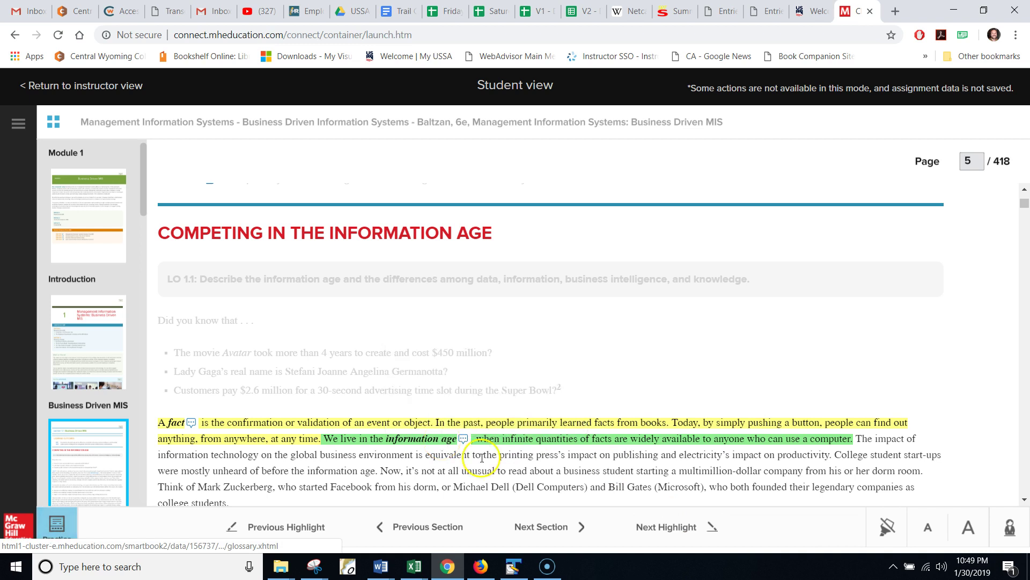
left_click(668, 526)
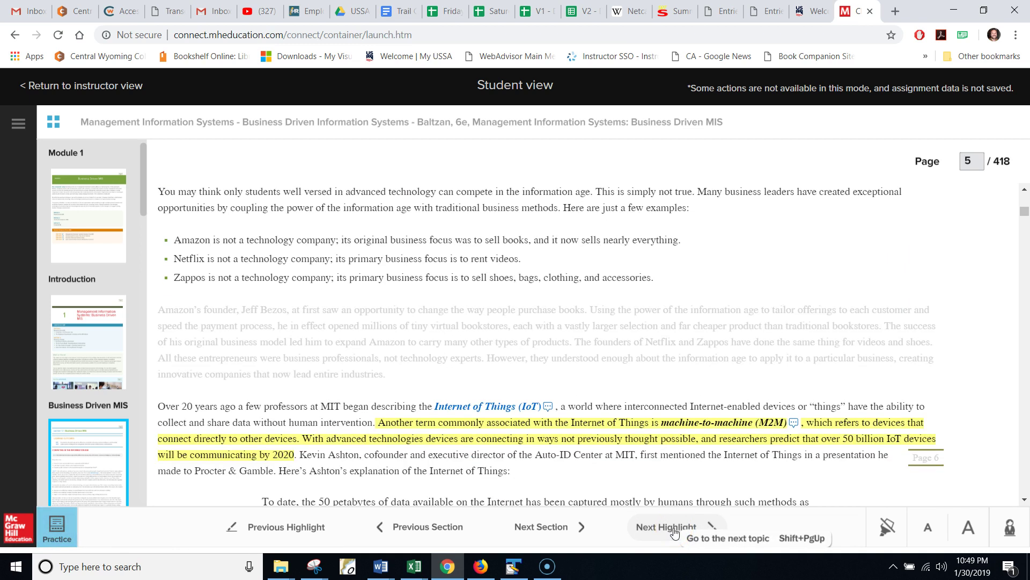
left_click(271, 396)
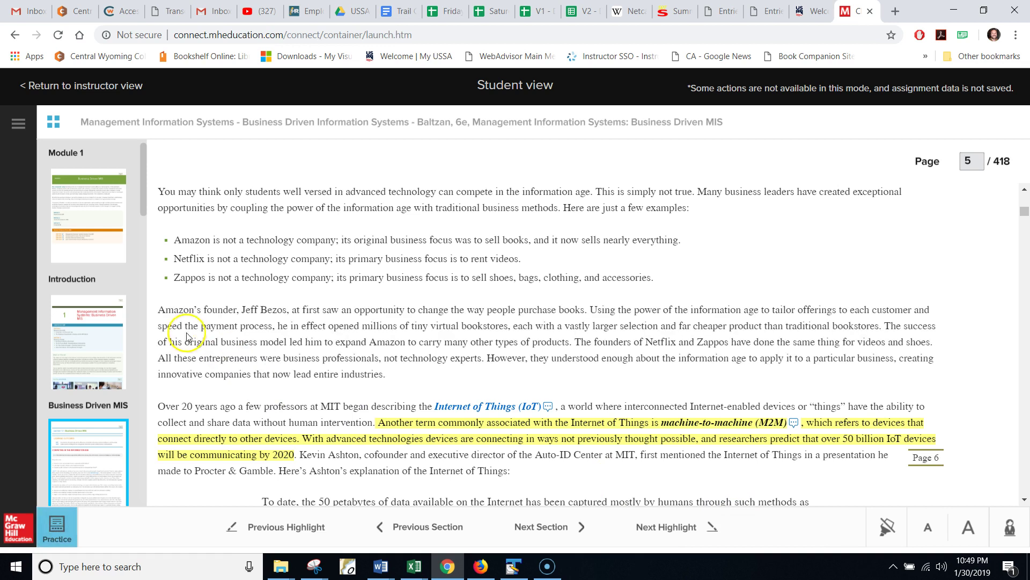
- Attach the note "howdy" to the entire paragraph about Amazon's founder and save it
left_click(160, 308)
left_click_drag(159, 309, 387, 374)
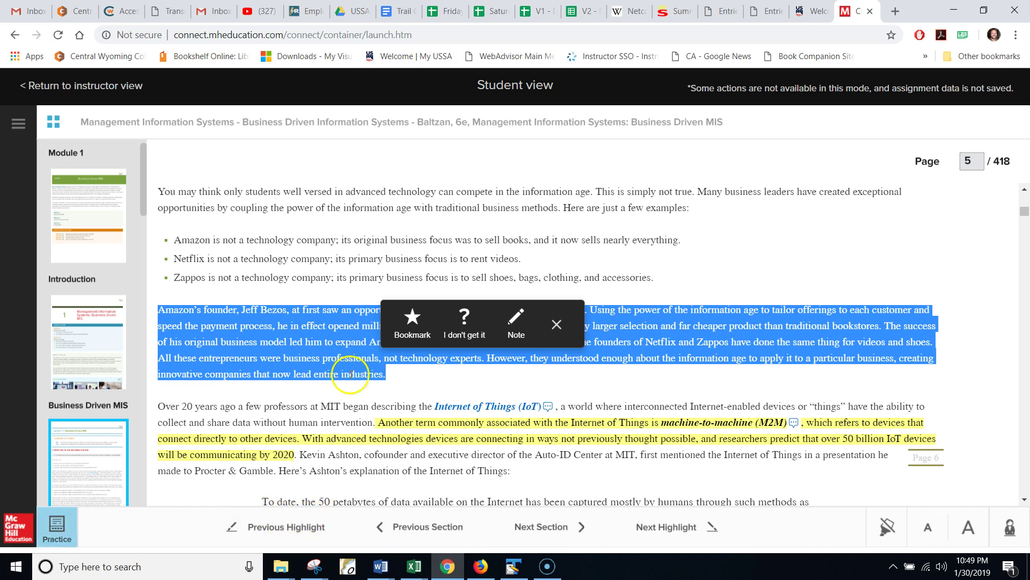
left_click(517, 320)
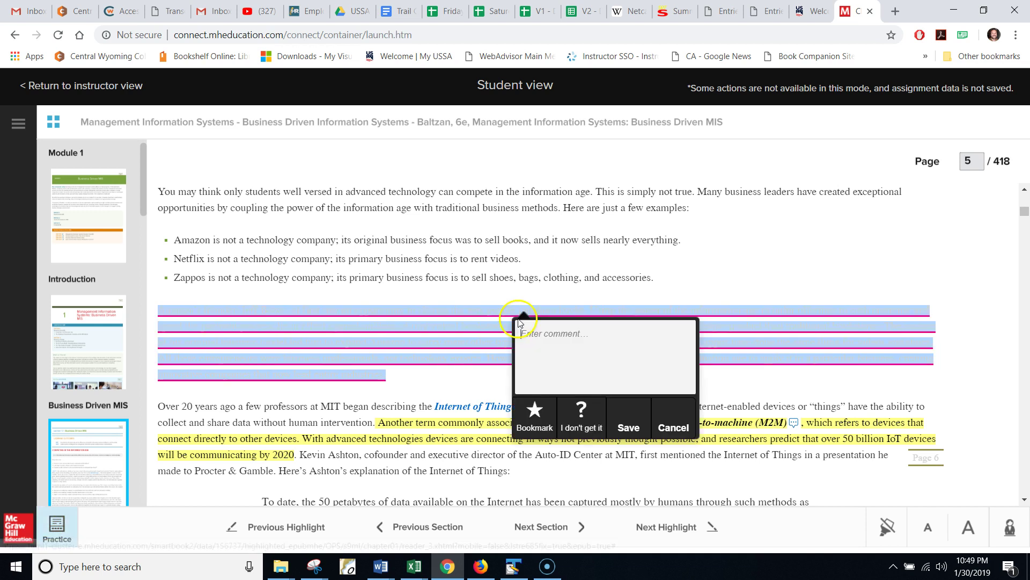
type("howdy")
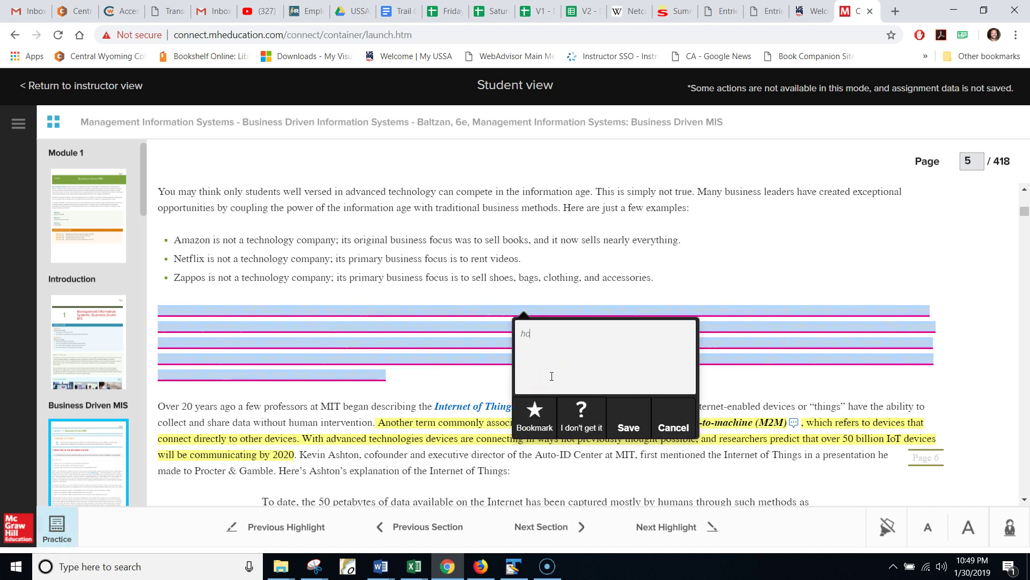
left_click(627, 427)
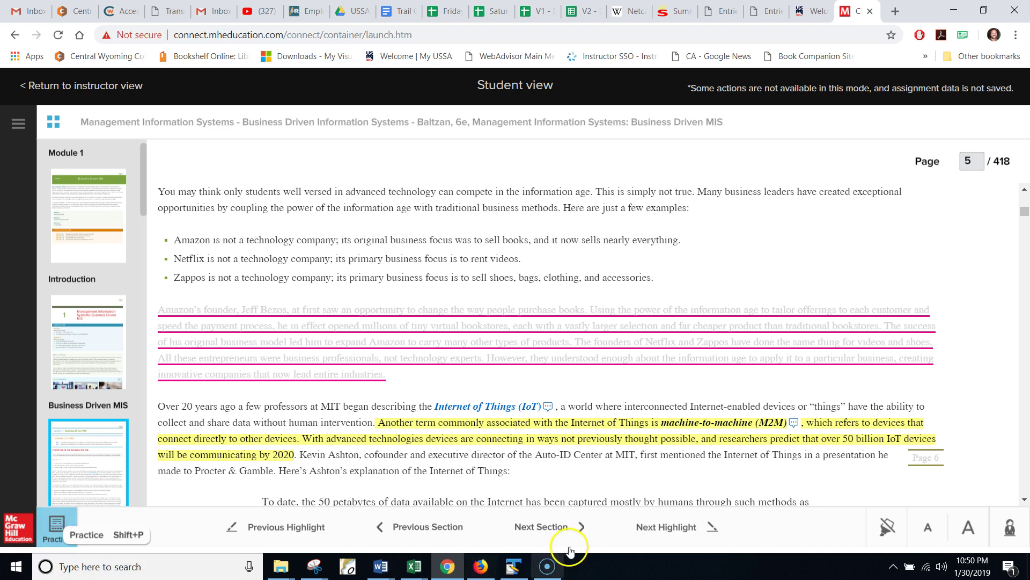
- Advance the reading to section 1.2, Business Strategy, and leave SmartBook to return to the course assignment list
left_click(548, 530)
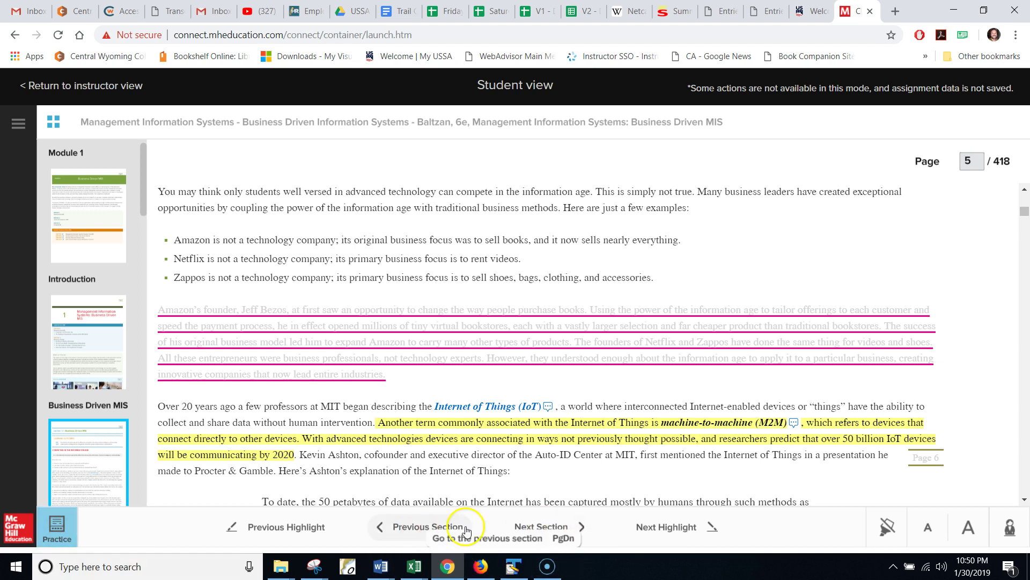
left_click(568, 529)
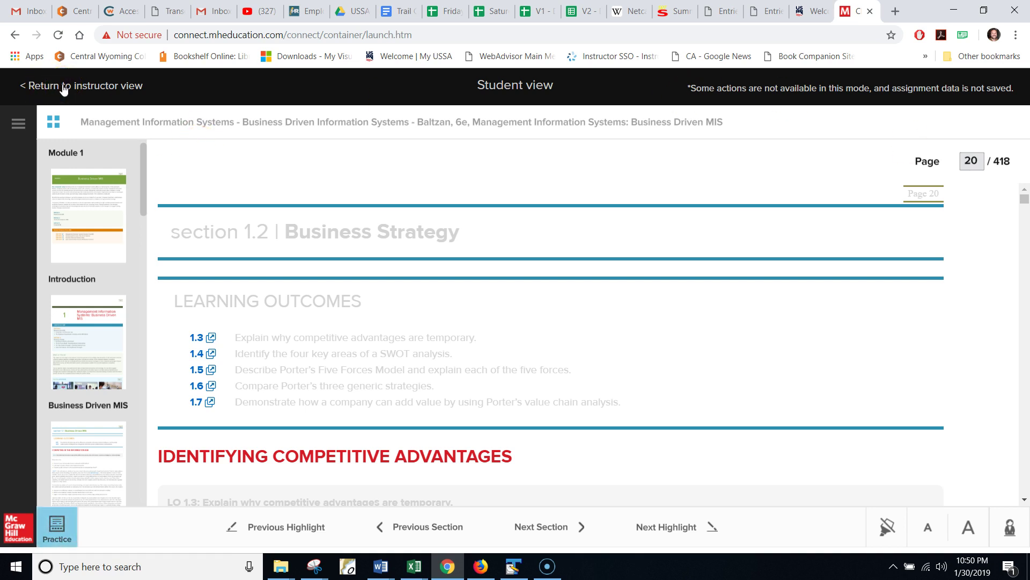
left_click(17, 124)
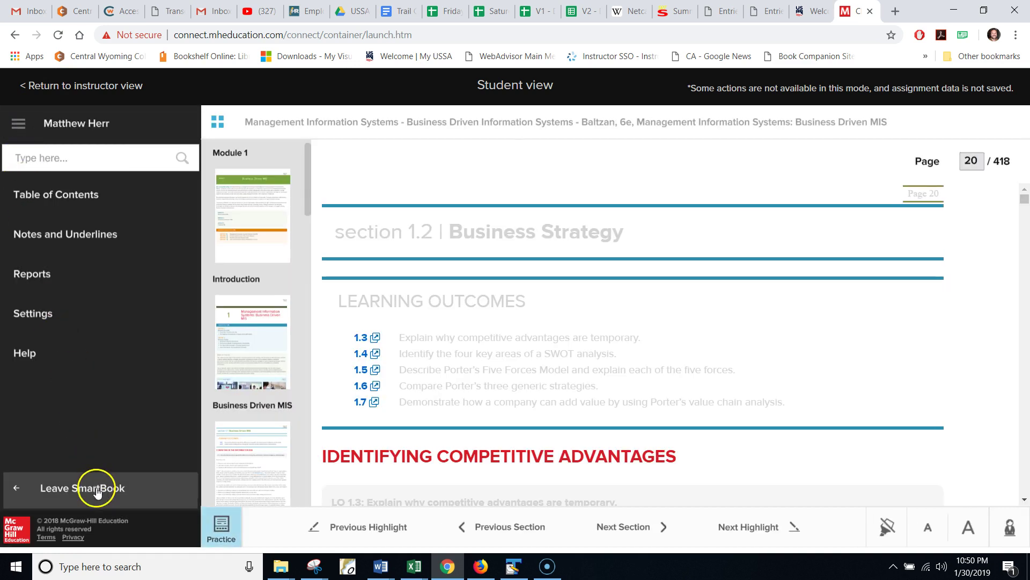
left_click(97, 490)
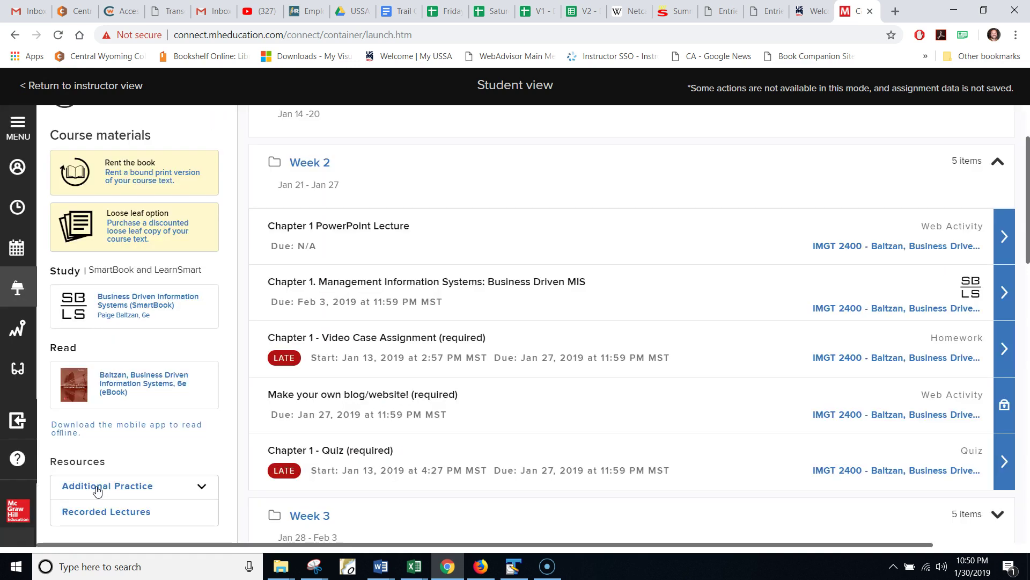
- Check the due date of the Chapter 1 Management Information Systems SmartBook assignment under Week 2
left_click_drag(1028, 182, 1017, 127)
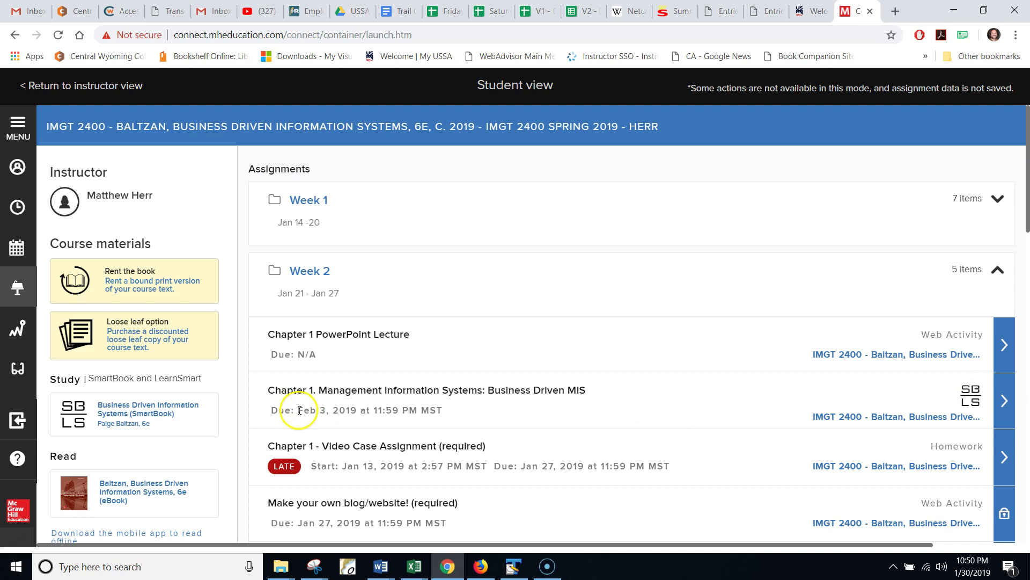
left_click_drag(299, 410, 384, 412)
left_click(488, 411)
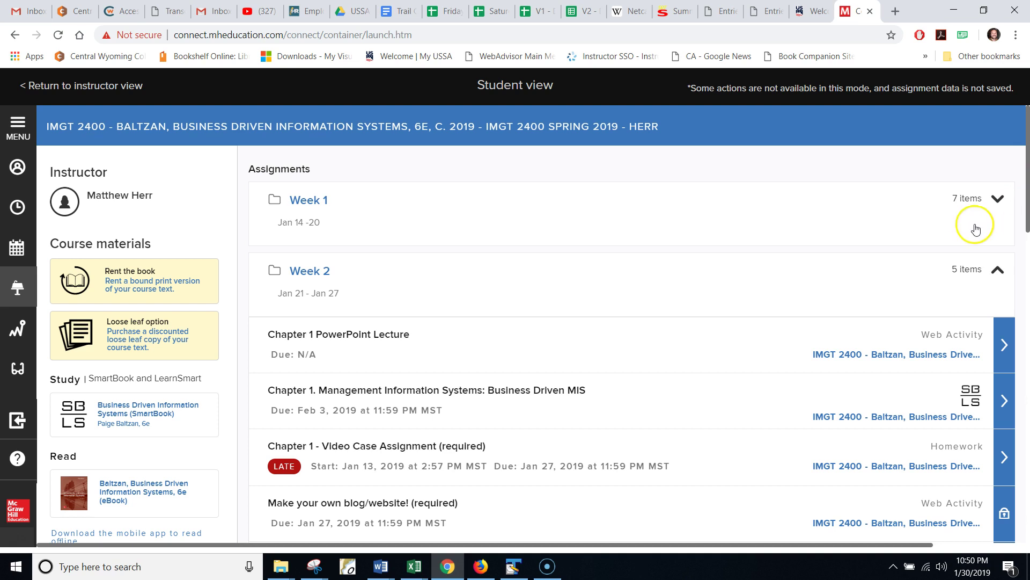
- Expand the Week 3 assignments and check the due date of the Chapter 2 Decisions and Processes SmartBook assignment
left_click_drag(1027, 222, 1009, 328)
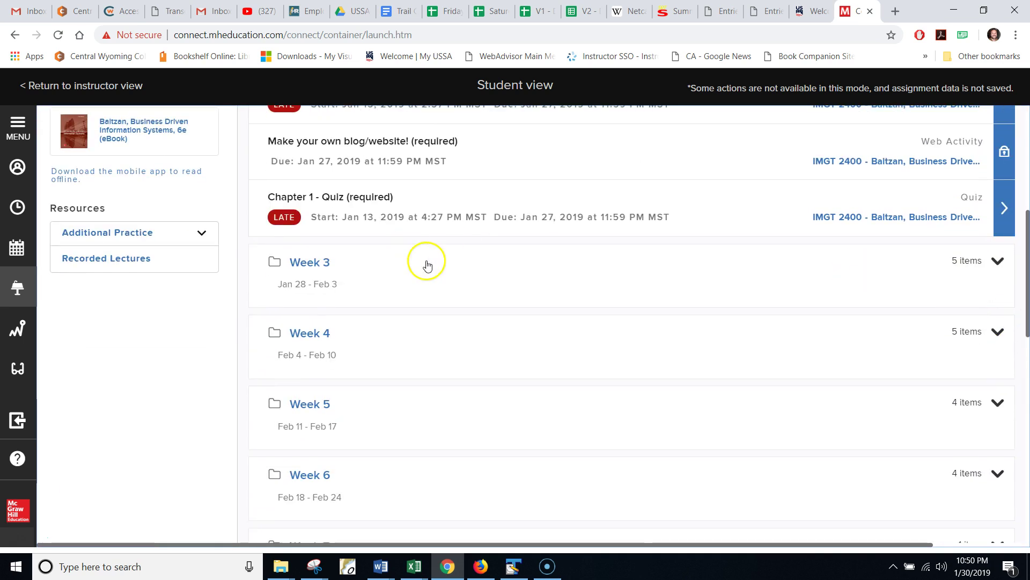
left_click(310, 264)
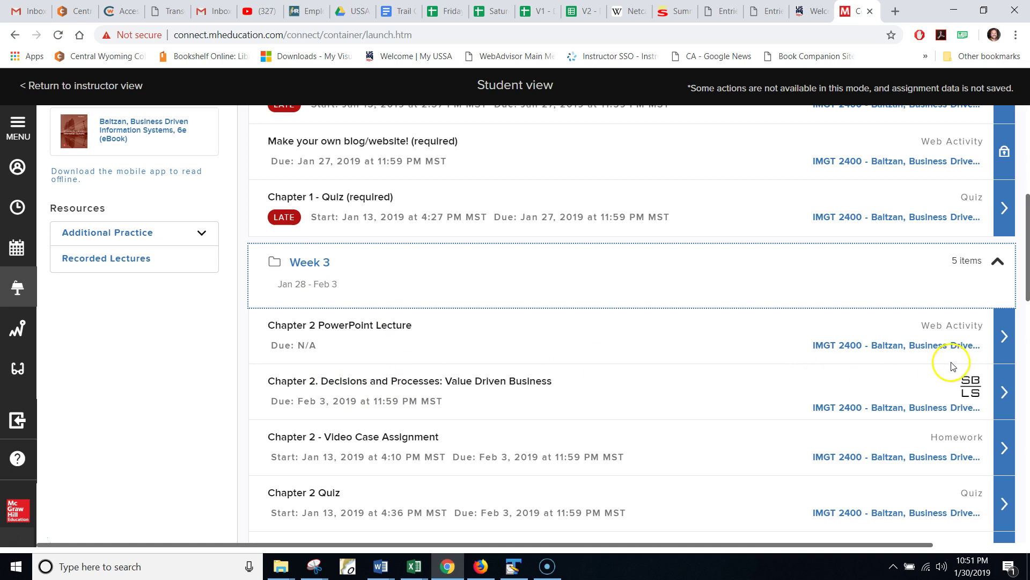
left_click(968, 384)
left_click(263, 410)
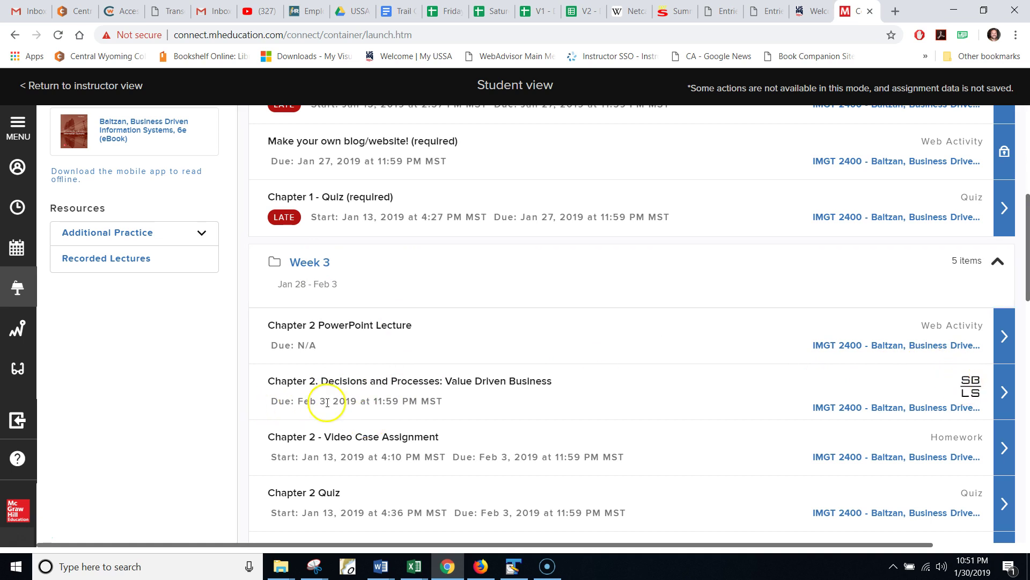